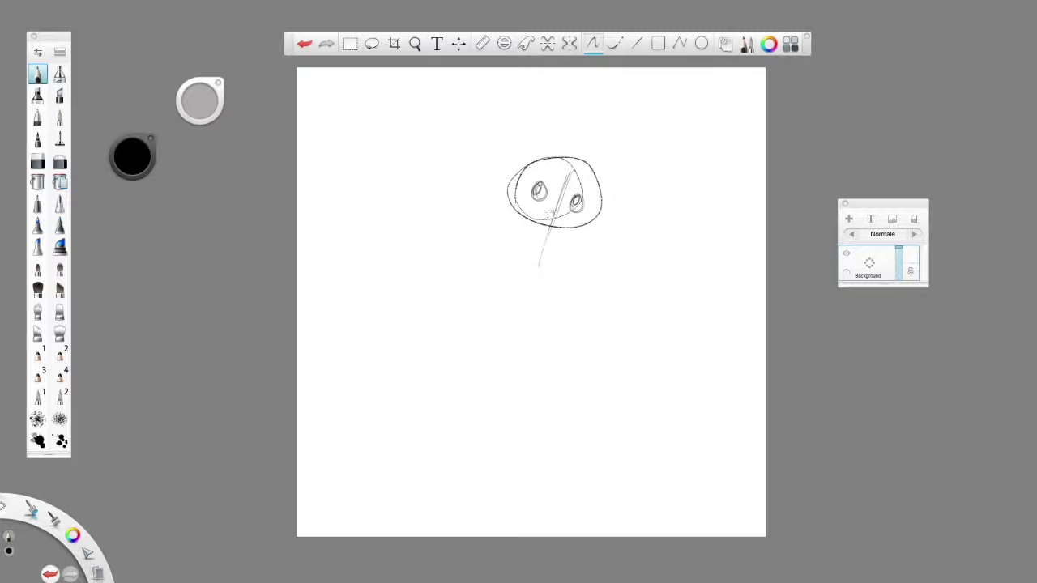
Rough in the cartoon face's nose, smiling mouth and eyebrows, and a wide, rounded jaw around them
mouse_move(550, 232)
mouse_down()
mouse_move(543, 221)
mouse_move(560, 216)
mouse_move(567, 239)
mouse_move(528, 235)
mouse_move(548, 253)
mouse_move(565, 242)
mouse_move(529, 233)
mouse_up()
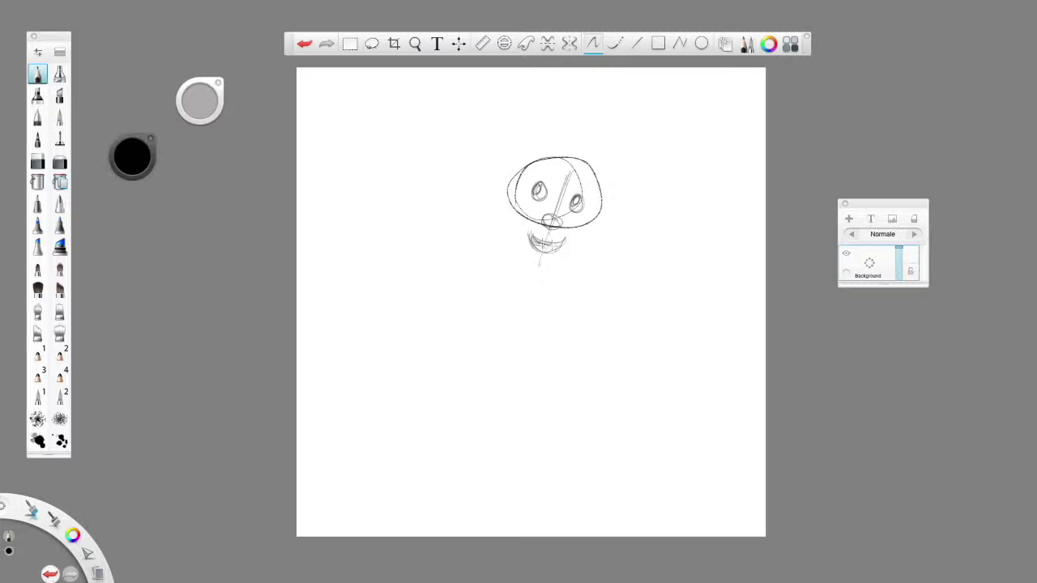
mouse_move(548, 164)
mouse_down()
mouse_move(595, 188)
mouse_move(541, 195)
mouse_move(542, 234)
mouse_move(559, 225)
mouse_up()
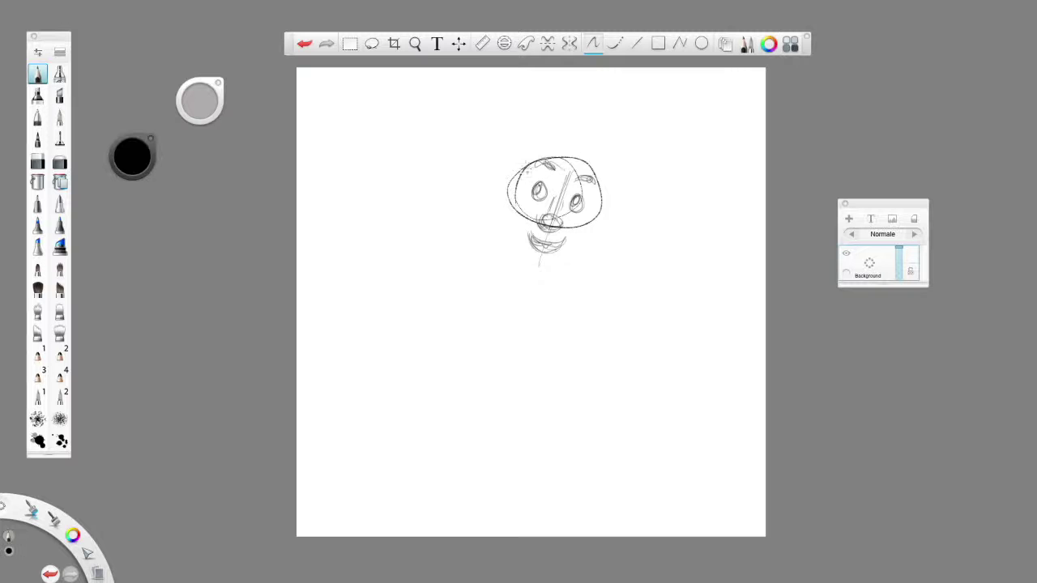
drag(523, 172, 484, 256)
drag(502, 216, 521, 278)
drag(491, 238, 548, 285)
mouse_move(598, 209)
mouse_down()
mouse_move(588, 278)
mouse_move(584, 242)
mouse_move(570, 284)
mouse_move(541, 288)
mouse_up()
Sketch the hair tufts, both ears and the broad neck and shoulder lines around the head
mouse_move(564, 154)
mouse_down()
mouse_move(548, 172)
mouse_move(567, 133)
mouse_move(528, 139)
mouse_move(535, 166)
mouse_move(613, 162)
mouse_move(595, 159)
mouse_up()
drag(520, 176, 506, 213)
drag(591, 208, 597, 235)
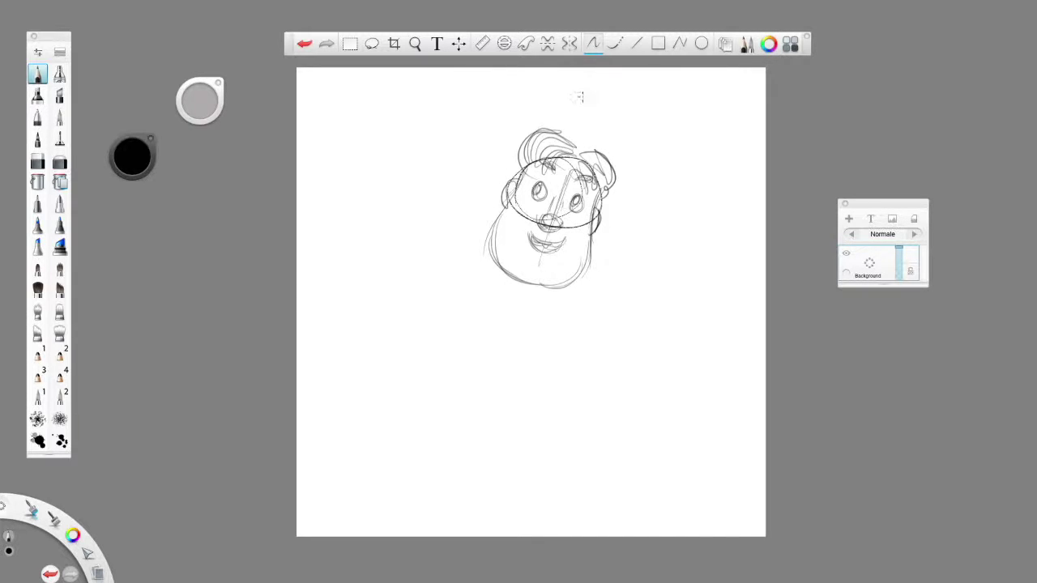
mouse_move(500, 213)
mouse_down()
mouse_move(461, 235)
mouse_move(478, 292)
mouse_up()
drag(577, 289, 518, 321)
drag(481, 285, 534, 317)
Enlarge and reposition the whole rough sketch so that it fills most of the canvas
click(460, 43)
mouse_move(548, 283)
mouse_down()
mouse_move(567, 274)
mouse_move(578, 311)
mouse_move(545, 314)
mouse_move(577, 311)
mouse_move(575, 340)
mouse_move(550, 347)
mouse_move(528, 336)
mouse_move(559, 345)
mouse_up()
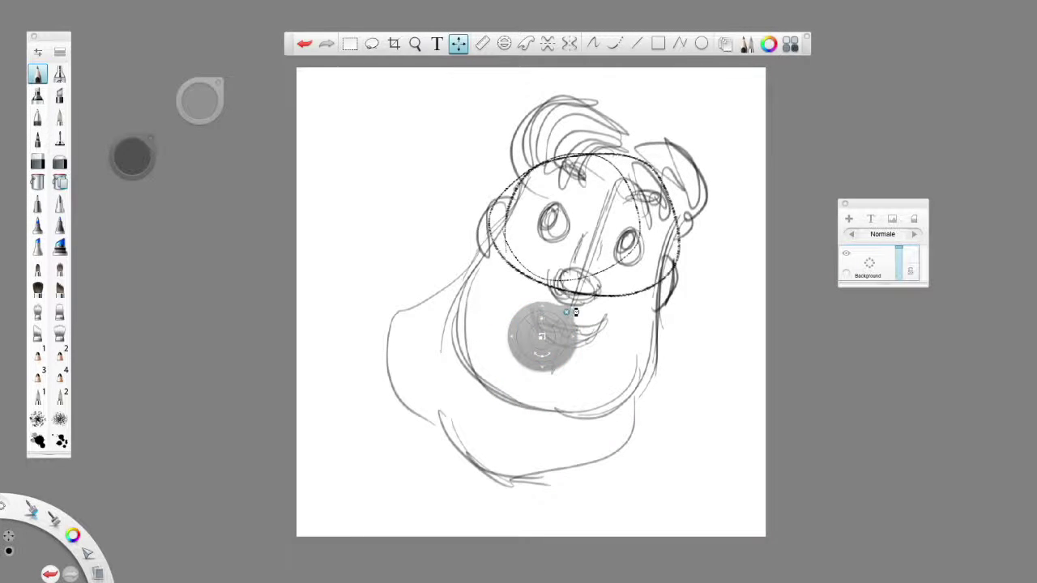
click(579, 298)
Add a new layer for inking and fade the Background sketch by lowering its opacity
click(849, 220)
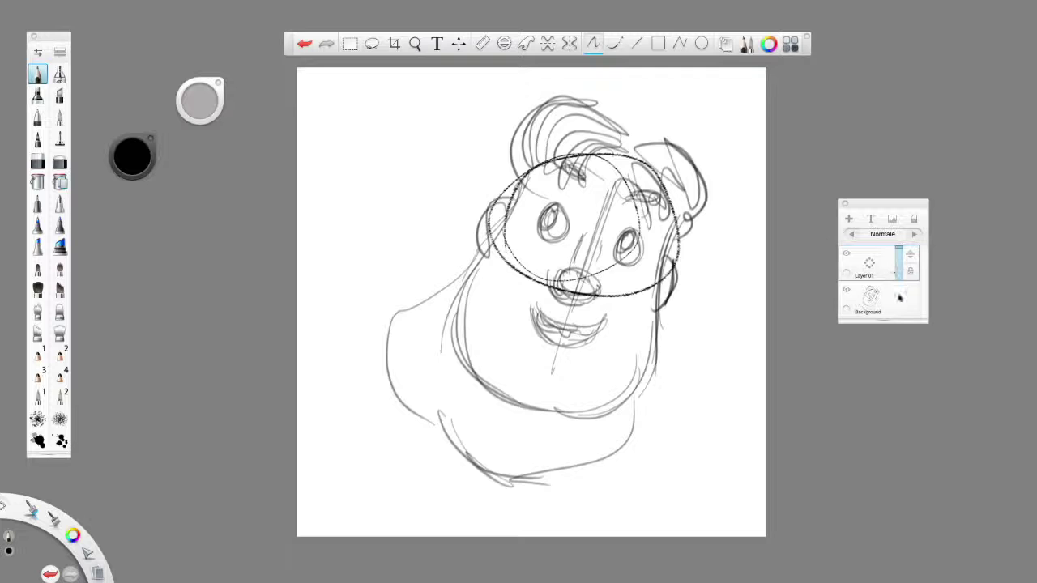
drag(899, 286, 897, 317)
click(869, 263)
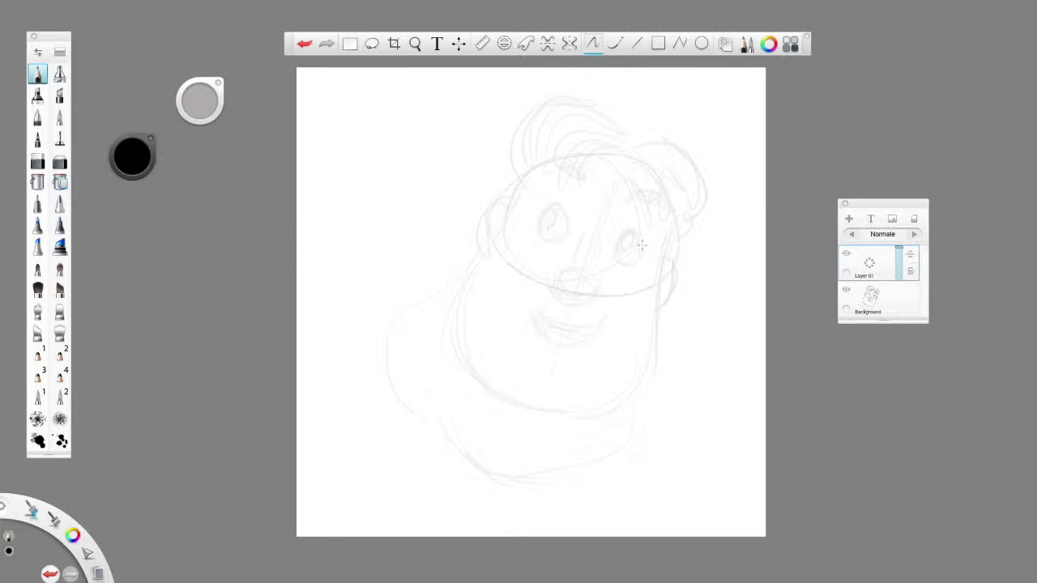
Ink both eyes in black with textured brush 1, outlining the eyeballs and irises and filling the pupils
scroll(640, 244, right, 2)
scroll(641, 243, up, 5)
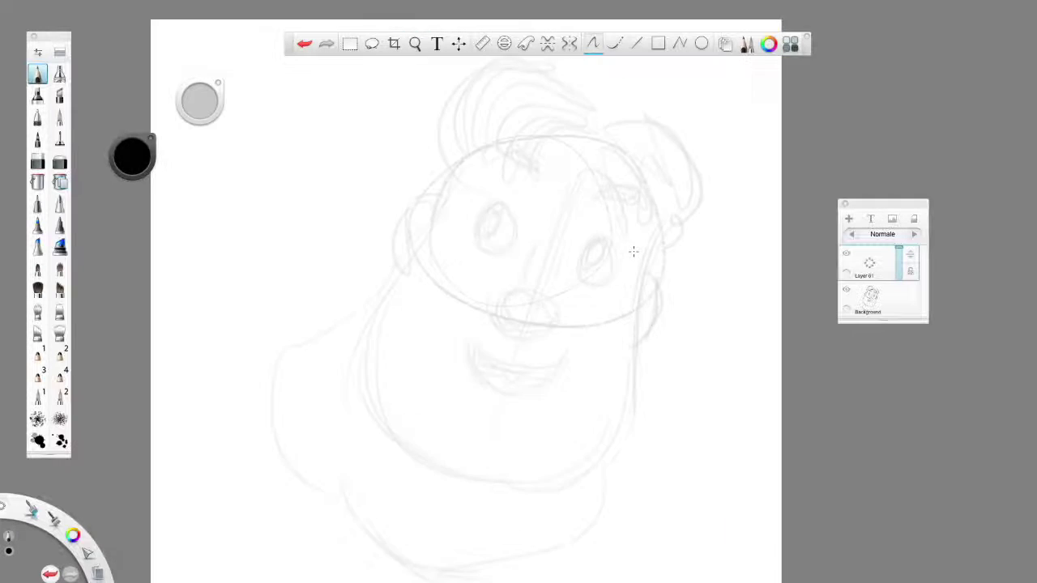
click(38, 354)
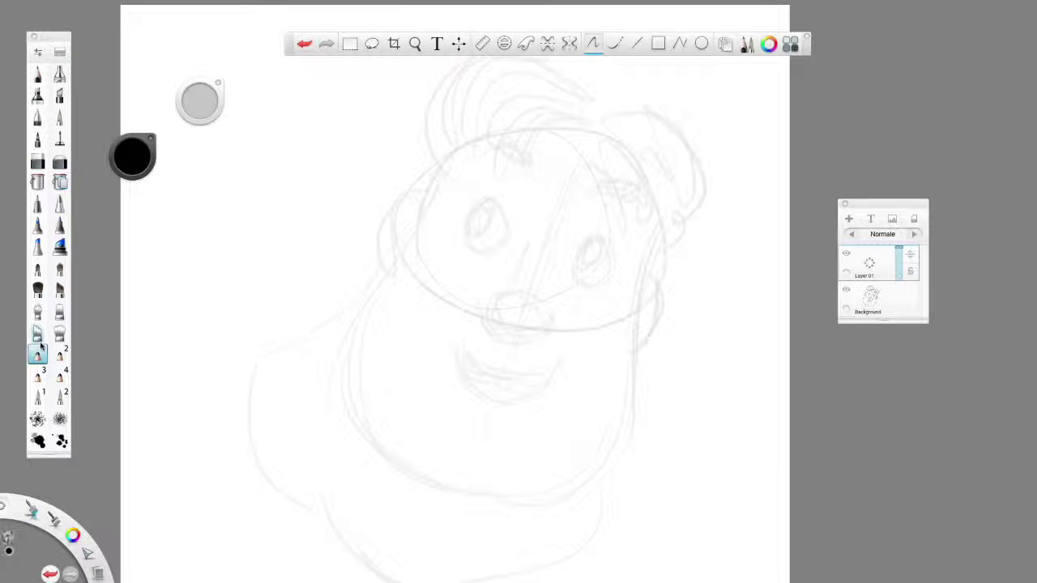
mouse_move(472, 212)
mouse_down()
mouse_move(486, 198)
mouse_move(486, 263)
mouse_move(505, 199)
mouse_move(486, 242)
mouse_move(489, 220)
mouse_up()
mouse_move(577, 265)
mouse_down()
mouse_move(604, 239)
mouse_move(599, 290)
mouse_move(577, 275)
mouse_move(602, 240)
mouse_move(588, 267)
mouse_up()
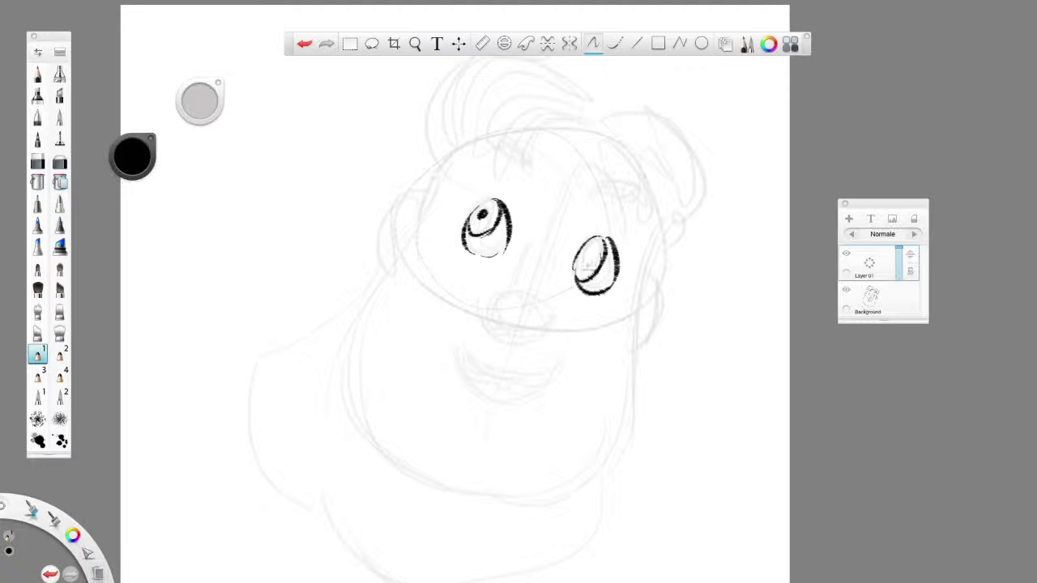
click(304, 44)
click(304, 43)
mouse_move(575, 263)
mouse_down()
mouse_move(600, 268)
mouse_move(591, 278)
mouse_move(585, 256)
mouse_up()
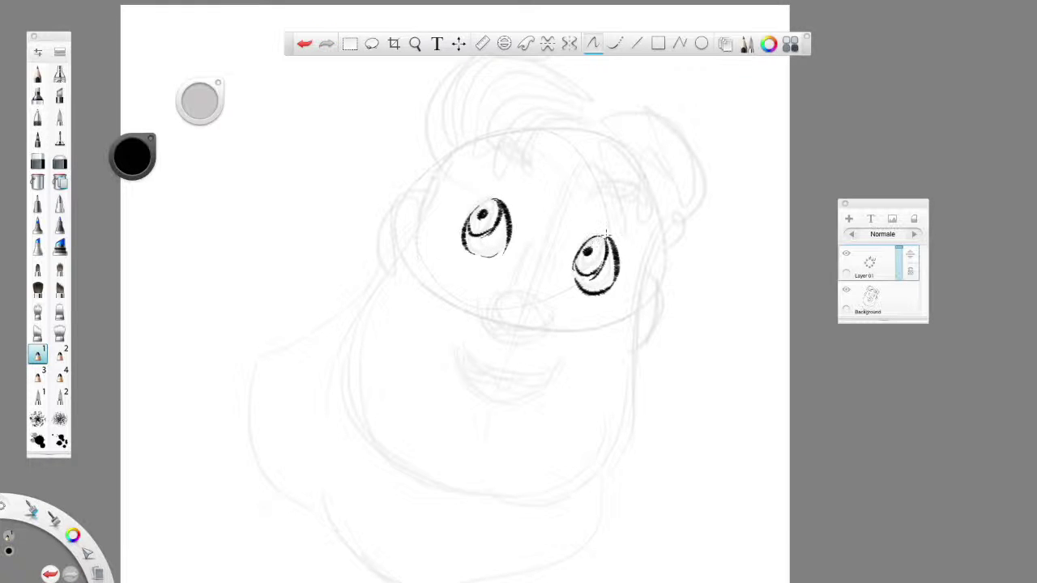
Ink the right-hand eyebrow with short hair strokes and draw the nose bridge and rounded tip, undoing stray strokes
mouse_move(590, 190)
mouse_down()
mouse_move(626, 188)
mouse_move(648, 232)
mouse_up()
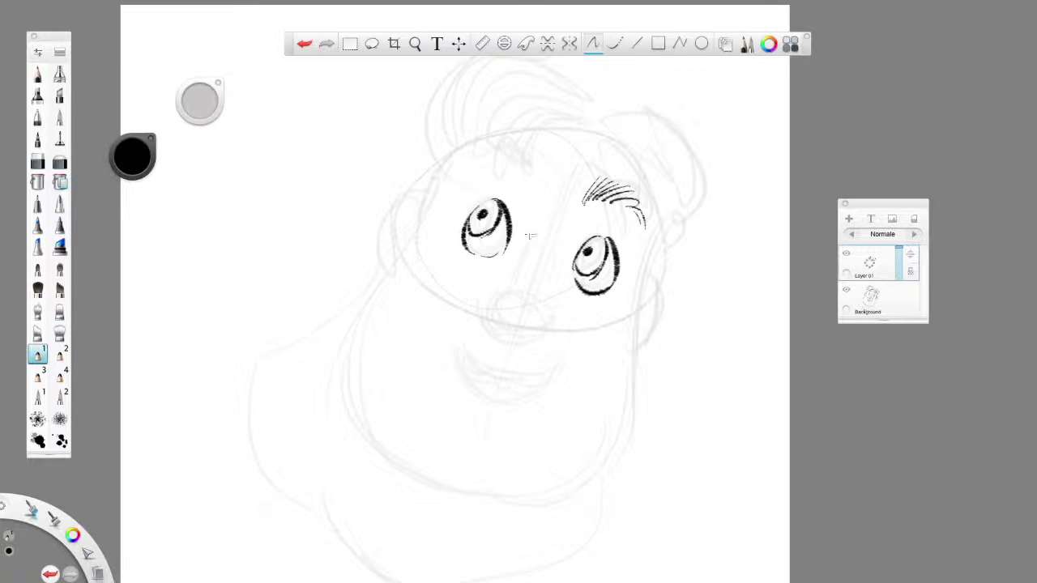
mouse_move(525, 244)
mouse_down()
mouse_move(492, 338)
mouse_move(490, 309)
mouse_move(499, 352)
mouse_move(487, 329)
mouse_move(538, 355)
mouse_move(521, 353)
mouse_move(549, 340)
mouse_move(552, 324)
mouse_move(533, 358)
mouse_up()
click(308, 45)
click(308, 47)
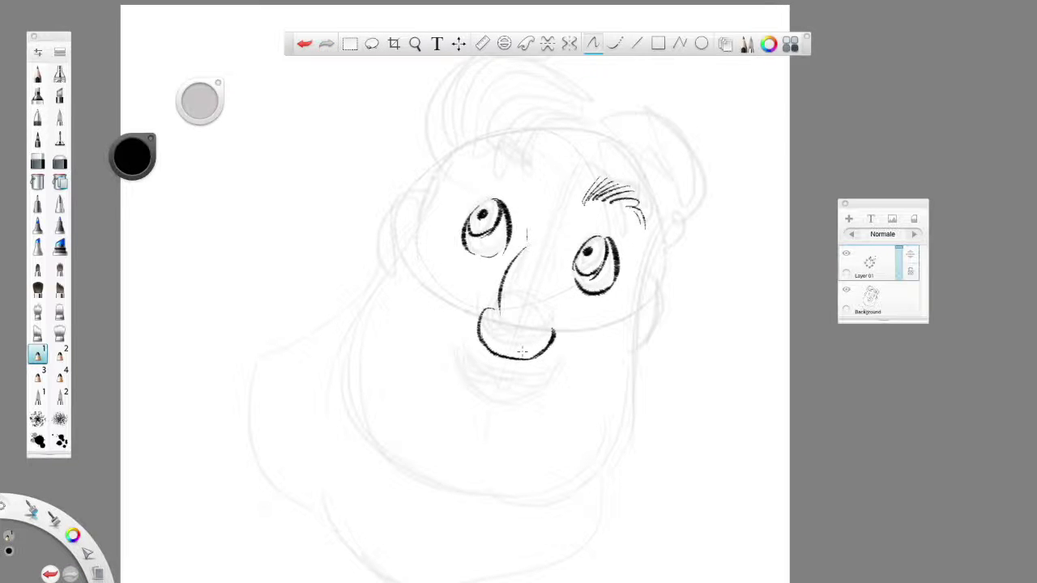
Ink the open smiling mouth with teeth and tongue, and fill the space inside it with black
mouse_move(448, 345)
mouse_down()
mouse_move(497, 387)
mouse_move(528, 392)
mouse_move(561, 376)
mouse_up()
mouse_move(446, 345)
mouse_down()
mouse_move(460, 406)
mouse_move(503, 421)
mouse_up()
mouse_move(561, 379)
mouse_down()
mouse_move(536, 407)
mouse_move(486, 421)
mouse_move(527, 418)
mouse_up()
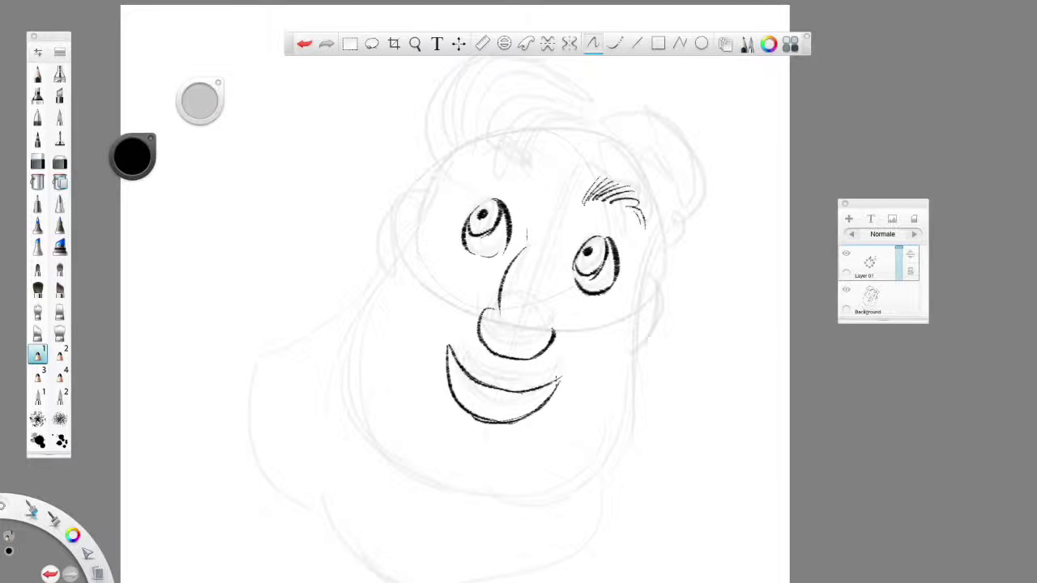
mouse_move(448, 354)
mouse_down()
mouse_move(475, 387)
mouse_move(518, 397)
mouse_move(554, 384)
mouse_up()
drag(472, 402, 510, 421)
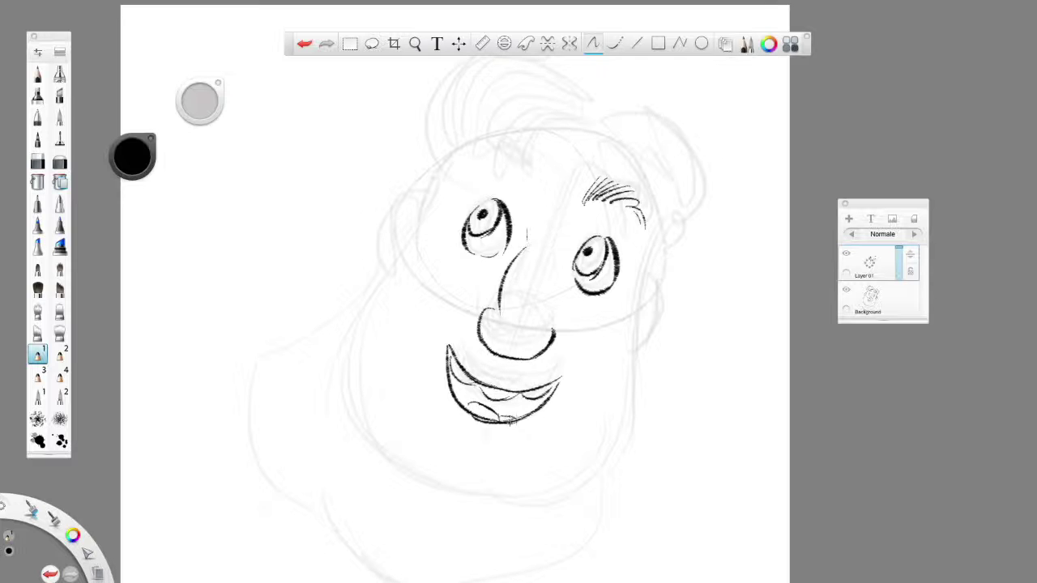
mouse_move(451, 379)
mouse_down()
mouse_move(465, 402)
mouse_move(472, 381)
mouse_move(478, 403)
mouse_move(489, 396)
mouse_move(508, 410)
mouse_move(559, 386)
mouse_up()
drag(449, 367, 449, 352)
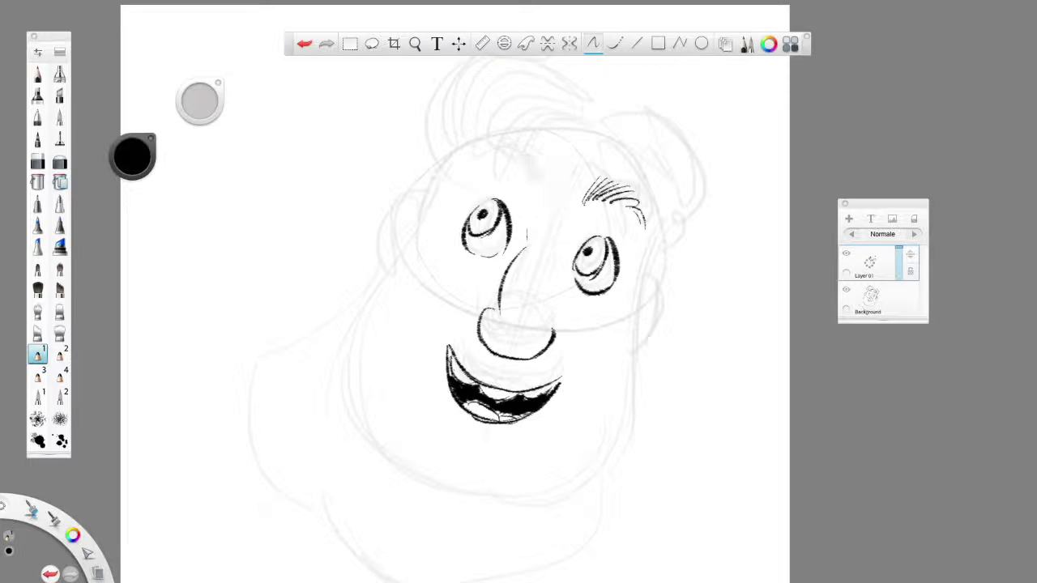
Ink the left-hand eyebrow, the face contour from temples to chin, and both ears
mouse_move(534, 162)
mouse_down()
mouse_move(482, 154)
mouse_move(510, 160)
mouse_move(423, 222)
mouse_move(348, 321)
mouse_move(356, 421)
mouse_up()
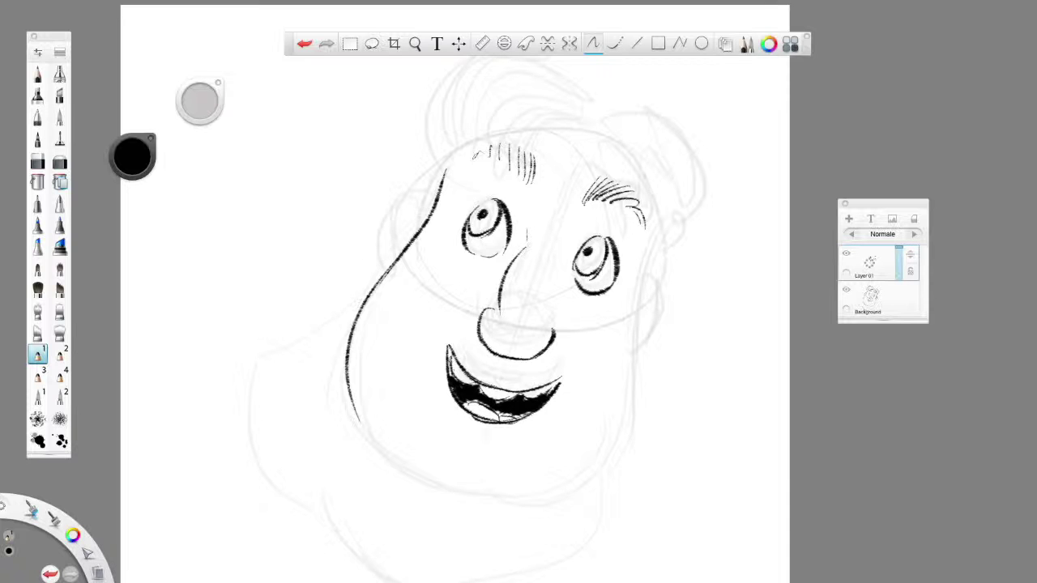
mouse_move(651, 256)
mouse_down()
mouse_move(633, 392)
mouse_move(585, 465)
mouse_move(535, 495)
mouse_up()
mouse_move(350, 387)
mouse_down()
mouse_move(547, 499)
mouse_move(611, 440)
mouse_up()
drag(545, 496, 594, 463)
mouse_move(442, 183)
mouse_down()
mouse_move(420, 195)
mouse_move(398, 257)
mouse_up()
drag(649, 258, 637, 326)
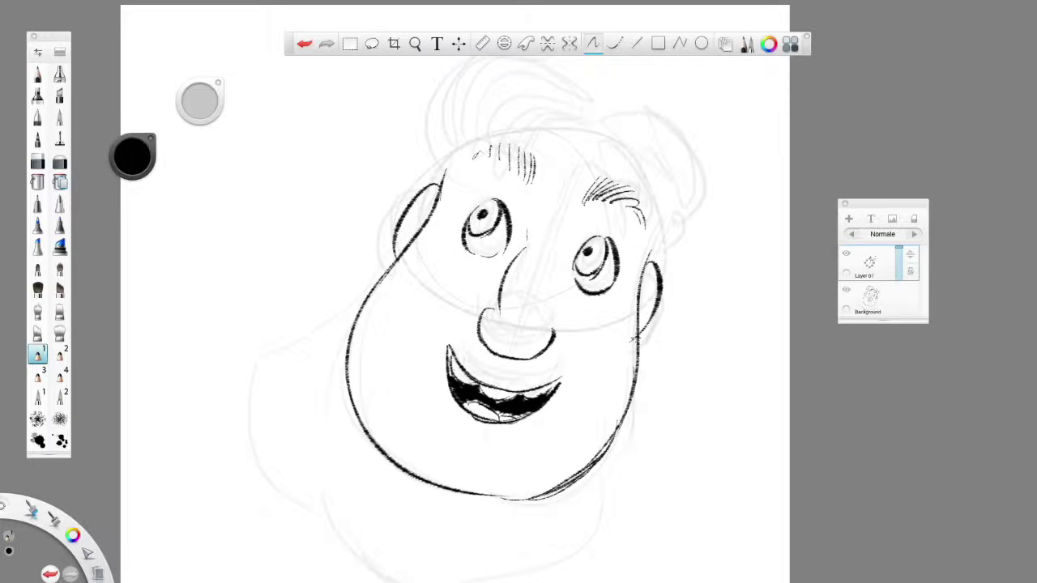
Erase the inked chin and lower jaw contour, including the left-hand cheek line
scroll(522, 356, down, 3)
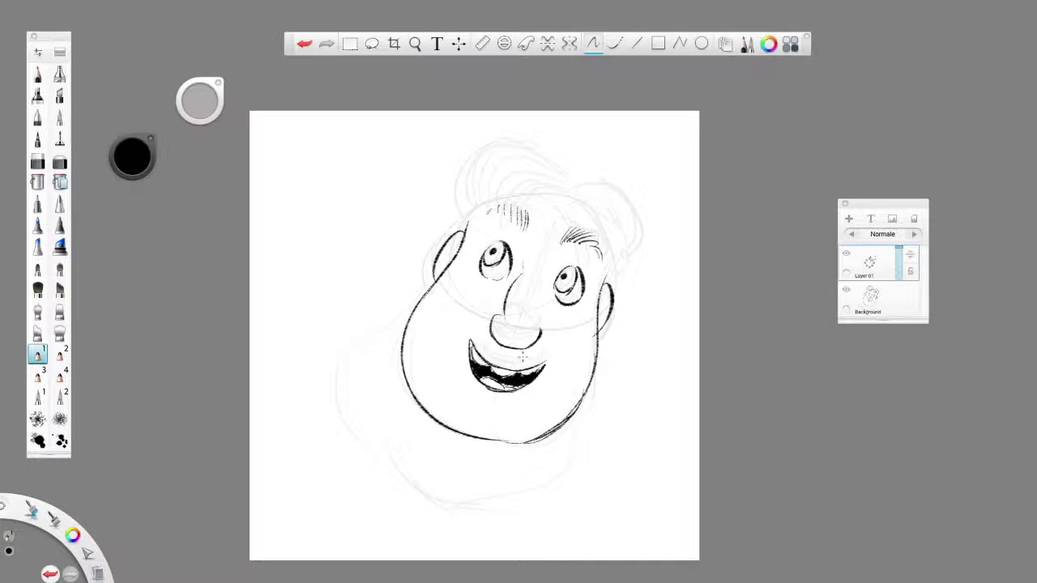
click(37, 162)
mouse_move(463, 400)
mouse_down()
mouse_move(437, 428)
mouse_move(506, 439)
mouse_move(577, 404)
mouse_move(592, 380)
mouse_up()
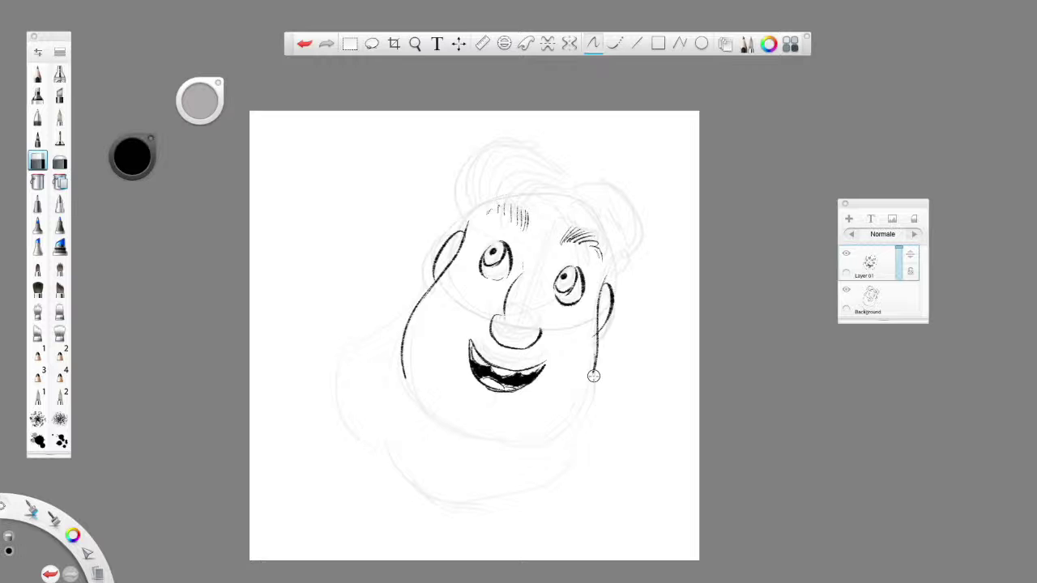
mouse_move(416, 381)
mouse_down()
mouse_move(412, 321)
mouse_move(431, 285)
mouse_up()
Redraw the left-hand cheek and jaw with textured brush 1 as a fuller curve reaching below the old chin
click(37, 354)
mouse_move(445, 275)
mouse_down()
mouse_move(400, 320)
mouse_move(373, 377)
mouse_move(401, 466)
mouse_up()
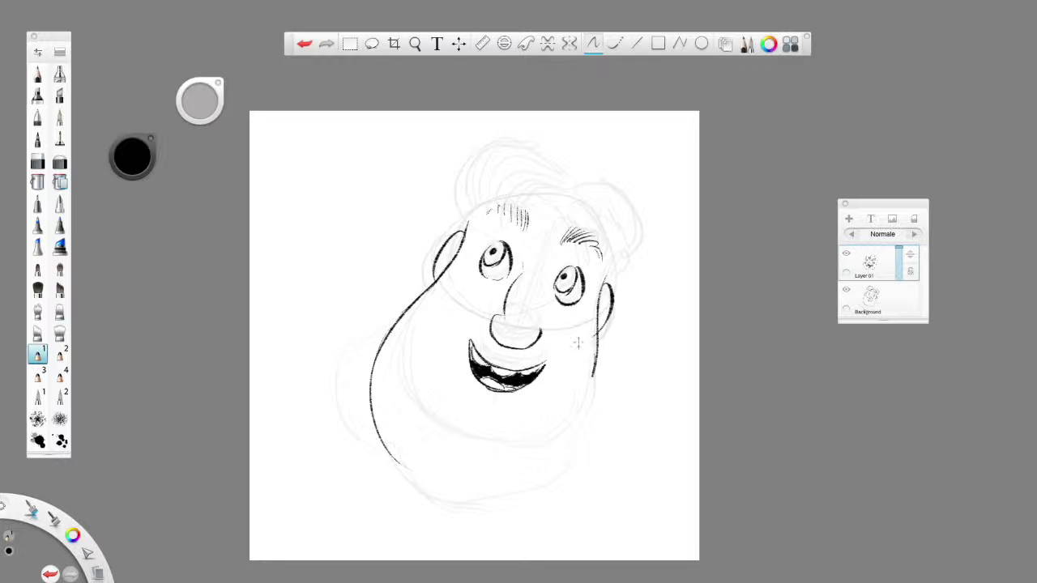
click(303, 43)
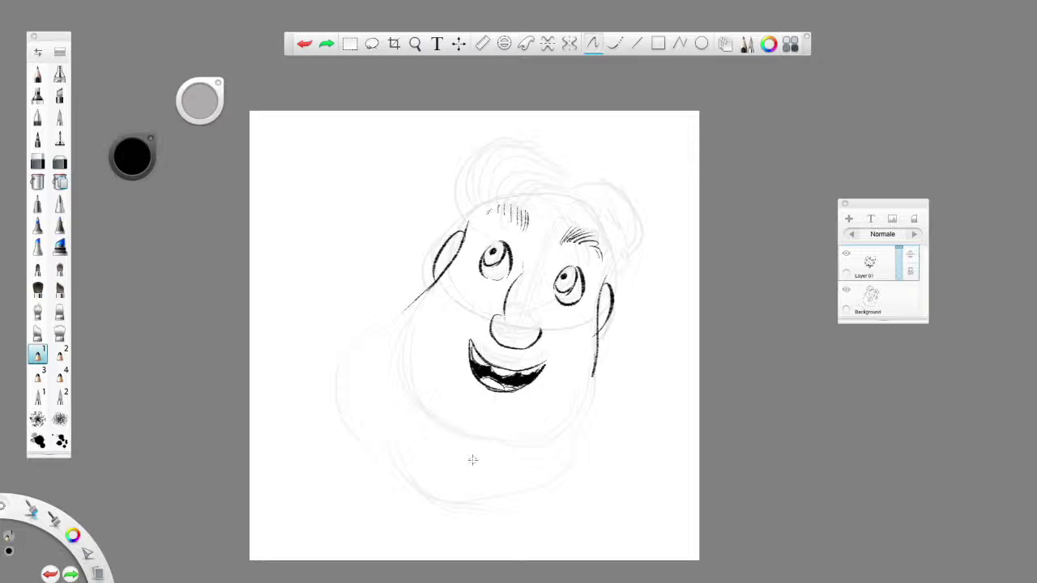
drag(429, 453, 465, 471)
mouse_move(435, 286)
mouse_down()
mouse_move(382, 351)
mouse_move(381, 379)
mouse_up()
drag(395, 325, 416, 447)
drag(382, 369, 465, 471)
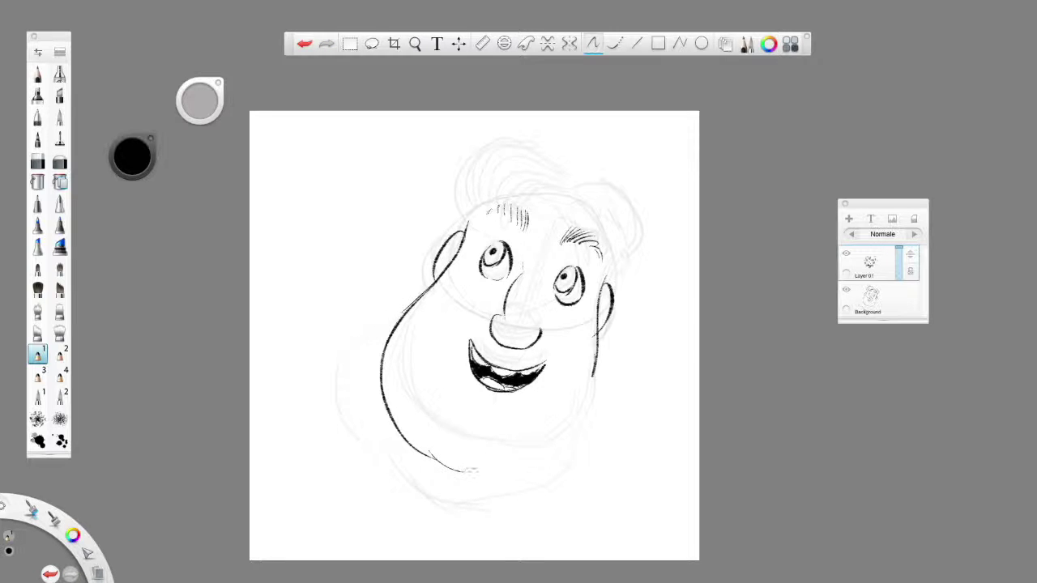
Ink the right-hand cheek and chin to close the fuller jaw, and outline the thick neck tapering to a point below
drag(599, 291, 595, 392)
drag(597, 334, 581, 422)
mouse_move(599, 373)
mouse_down()
mouse_move(576, 433)
mouse_move(551, 458)
mouse_move(468, 478)
mouse_move(565, 437)
mouse_up()
drag(425, 453, 495, 472)
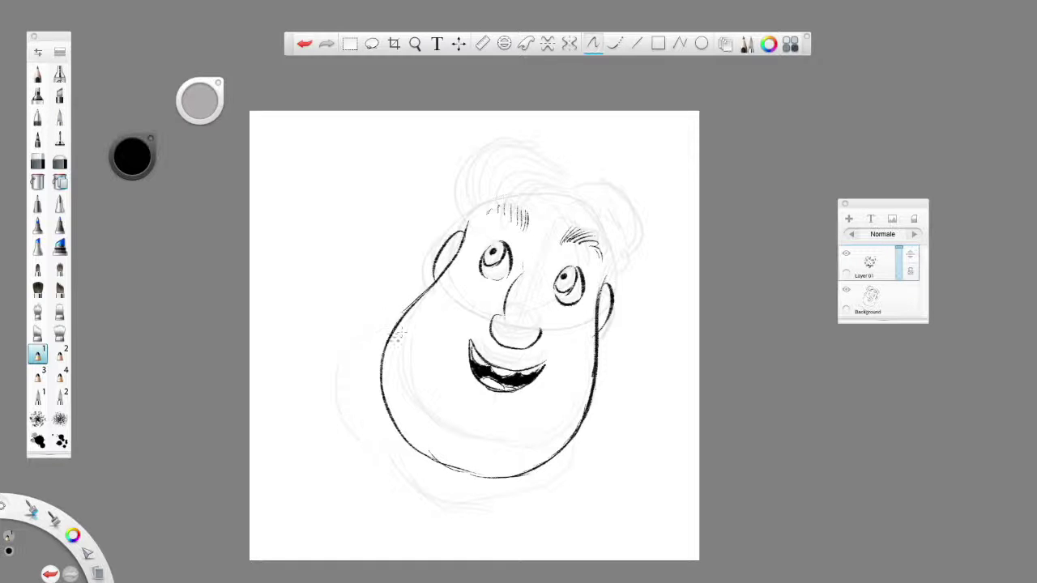
mouse_move(403, 314)
mouse_down()
mouse_move(320, 371)
mouse_move(444, 547)
mouse_up()
mouse_move(581, 422)
mouse_down()
mouse_move(552, 512)
mouse_move(457, 551)
mouse_up()
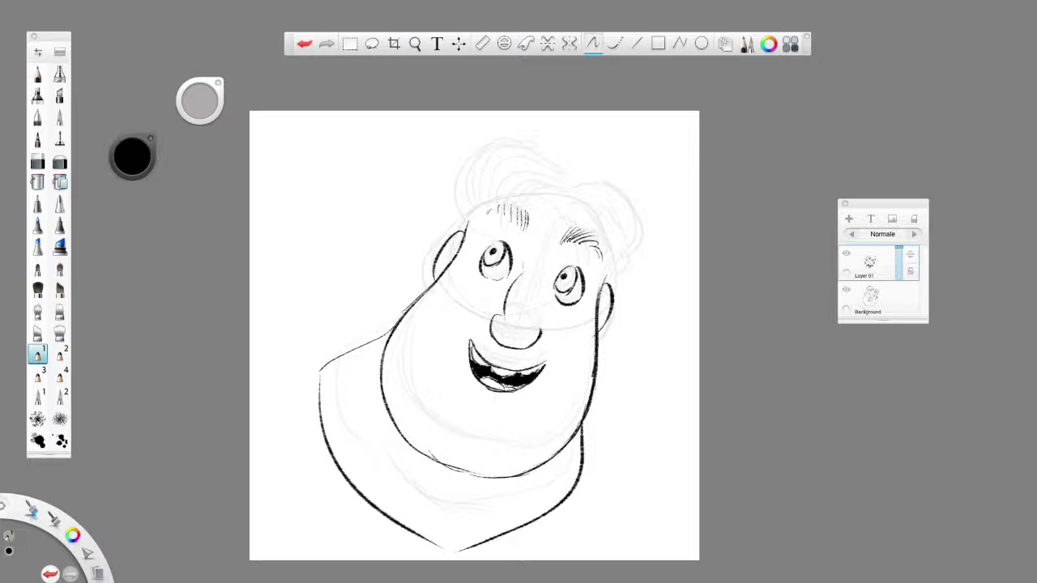
Ink the left-hand half of the hair with sweeping strands from the parting to the fringe and temple
drag(555, 194, 518, 235)
drag(551, 186, 507, 227)
mouse_move(554, 194)
mouse_down()
mouse_move(498, 188)
mouse_move(470, 235)
mouse_up()
mouse_move(542, 172)
mouse_down()
mouse_move(466, 212)
mouse_move(491, 151)
mouse_move(551, 154)
mouse_move(473, 178)
mouse_move(453, 200)
mouse_move(455, 230)
mouse_up()
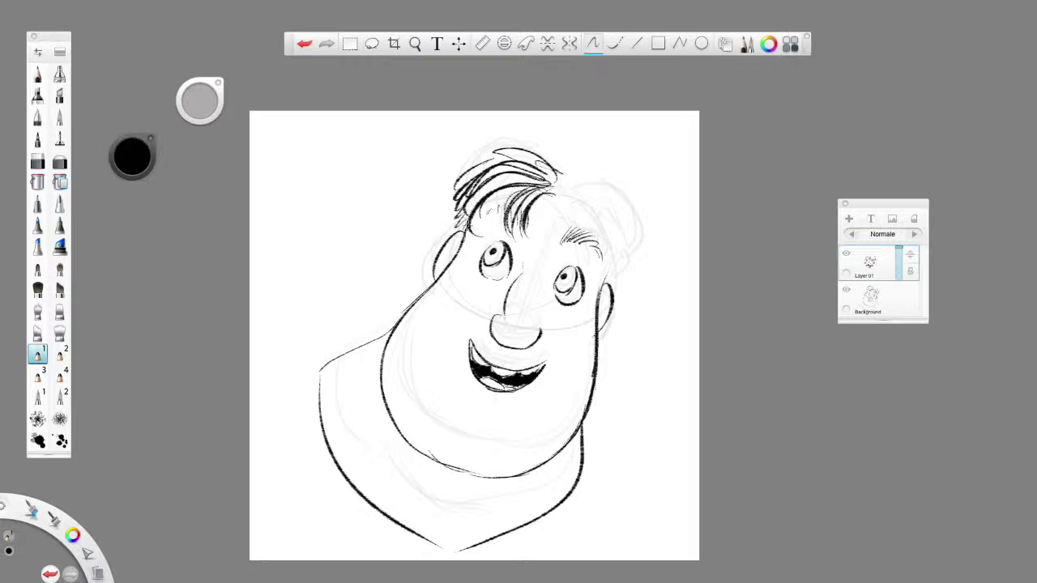
Ink the right-hand half of the hair with curved strands from the parting down to the ear
mouse_move(557, 205)
mouse_down()
mouse_move(595, 223)
mouse_move(603, 191)
mouse_move(625, 193)
mouse_move(636, 227)
mouse_up()
mouse_move(584, 187)
mouse_down()
mouse_move(612, 249)
mouse_move(600, 245)
mouse_move(611, 245)
mouse_up()
drag(599, 193, 619, 249)
drag(635, 196, 626, 267)
mouse_move(617, 229)
mouse_down()
mouse_move(604, 277)
mouse_move(621, 259)
mouse_up()
mouse_move(571, 198)
mouse_down()
mouse_move(550, 182)
mouse_move(589, 177)
mouse_up()
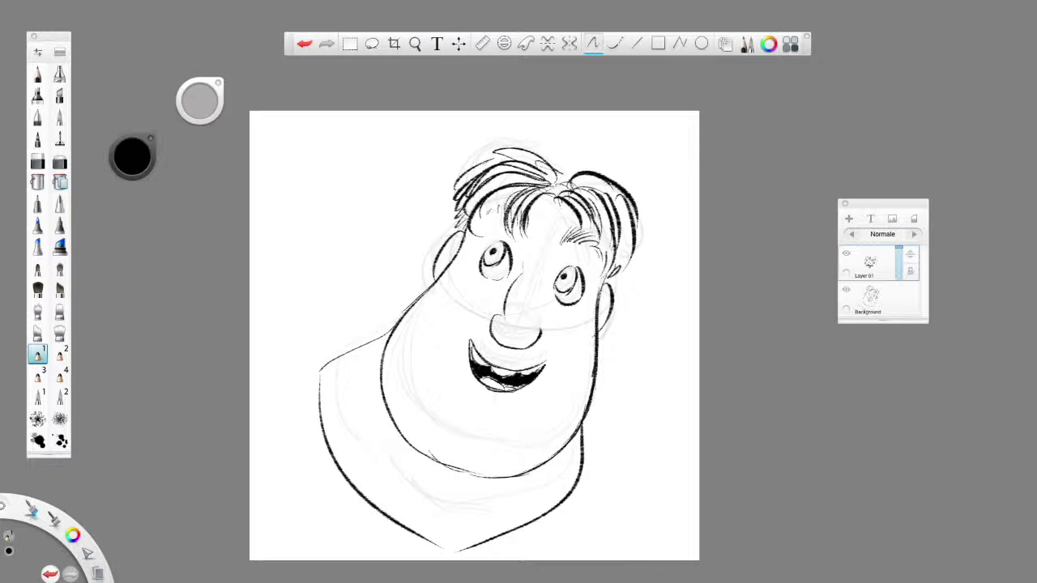
Add a new layer and hatch shading along the lower left jaw and the neck beneath it
click(849, 218)
mouse_move(393, 398)
mouse_down()
mouse_move(407, 433)
mouse_move(436, 457)
mouse_move(418, 440)
mouse_move(480, 467)
mouse_move(517, 459)
mouse_up()
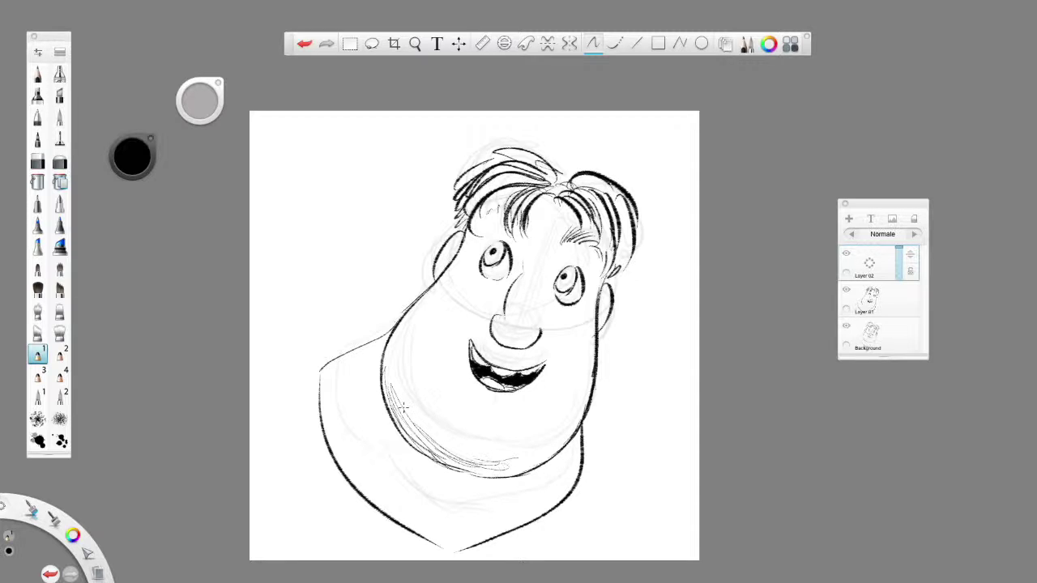
mouse_move(387, 349)
mouse_down()
mouse_move(405, 405)
mouse_move(463, 444)
mouse_up()
drag(376, 385, 428, 458)
drag(373, 366, 413, 465)
drag(382, 422, 495, 481)
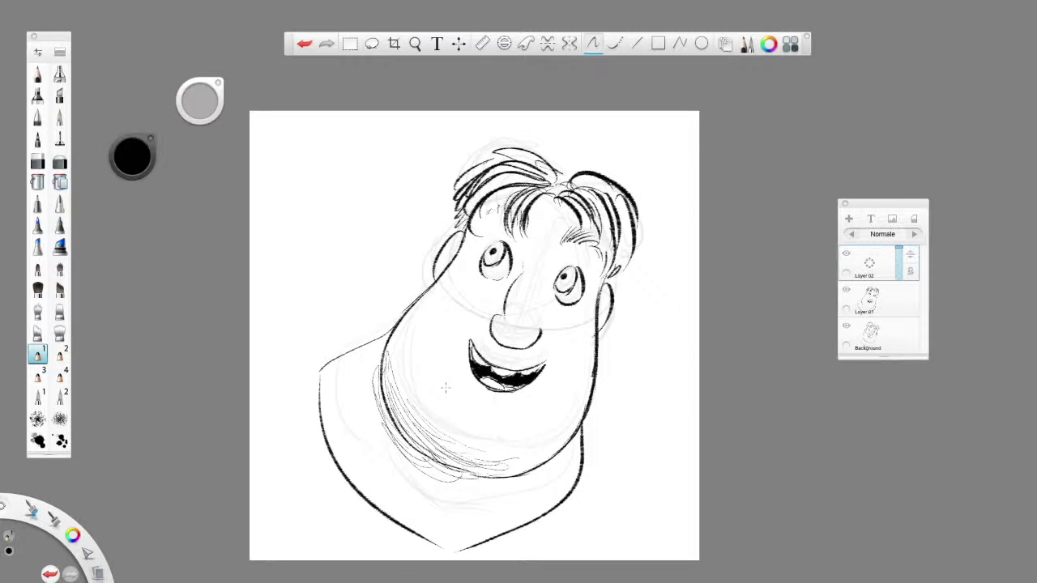
Hatch shading inside both ears, around the brows, and along the nose bridge and tip
mouse_move(461, 235)
mouse_down()
mouse_move(431, 275)
mouse_move(436, 285)
mouse_up()
drag(611, 287, 600, 323)
mouse_move(560, 272)
mouse_down()
mouse_move(583, 259)
mouse_move(578, 245)
mouse_move(593, 248)
mouse_up()
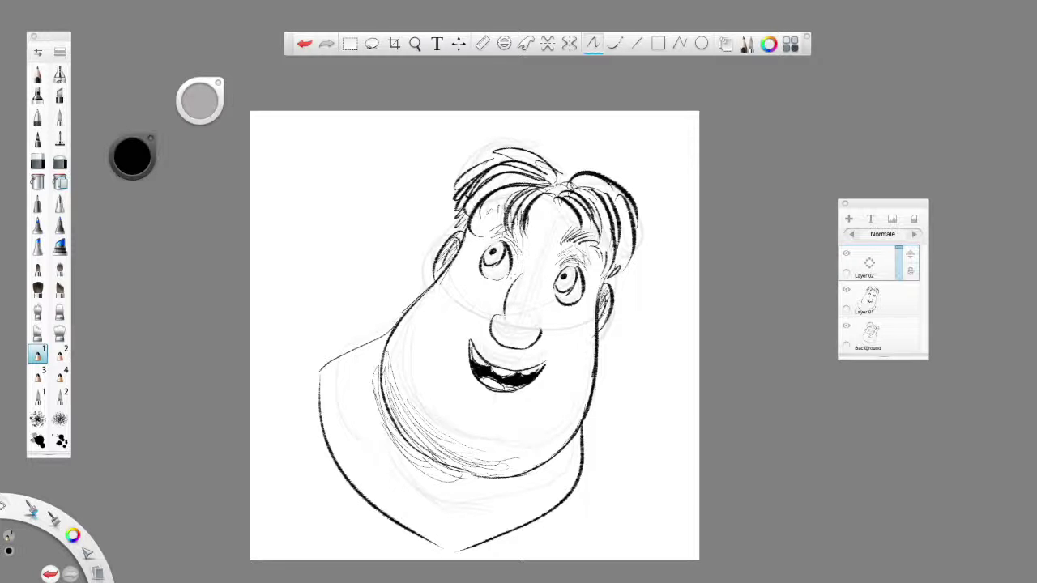
mouse_move(507, 284)
mouse_down()
mouse_move(491, 318)
mouse_move(505, 346)
mouse_move(523, 347)
mouse_move(507, 347)
mouse_up()
drag(472, 238, 443, 280)
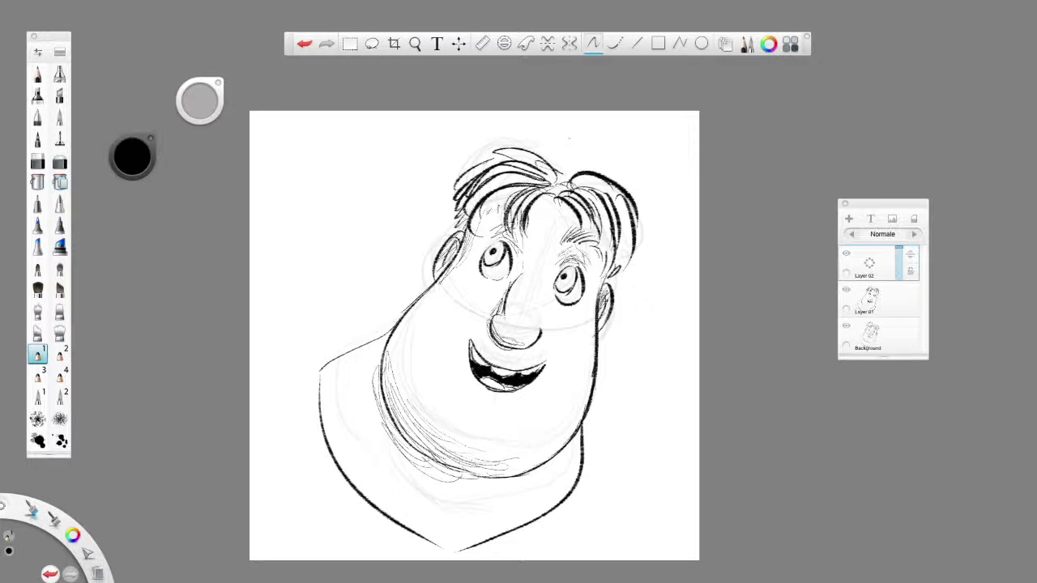
Add fine shading strokes to the fringe and right-hand hair, and around the irises of both eyes
drag(513, 198, 480, 221)
drag(516, 191, 486, 215)
mouse_move(584, 209)
mouse_down()
mouse_move(601, 228)
mouse_move(585, 239)
mouse_up()
mouse_move(614, 212)
mouse_down()
mouse_move(596, 255)
mouse_move(619, 221)
mouse_up()
drag(633, 210, 628, 254)
mouse_move(483, 256)
mouse_down()
mouse_move(504, 241)
mouse_move(512, 258)
mouse_up()
drag(567, 261, 583, 299)
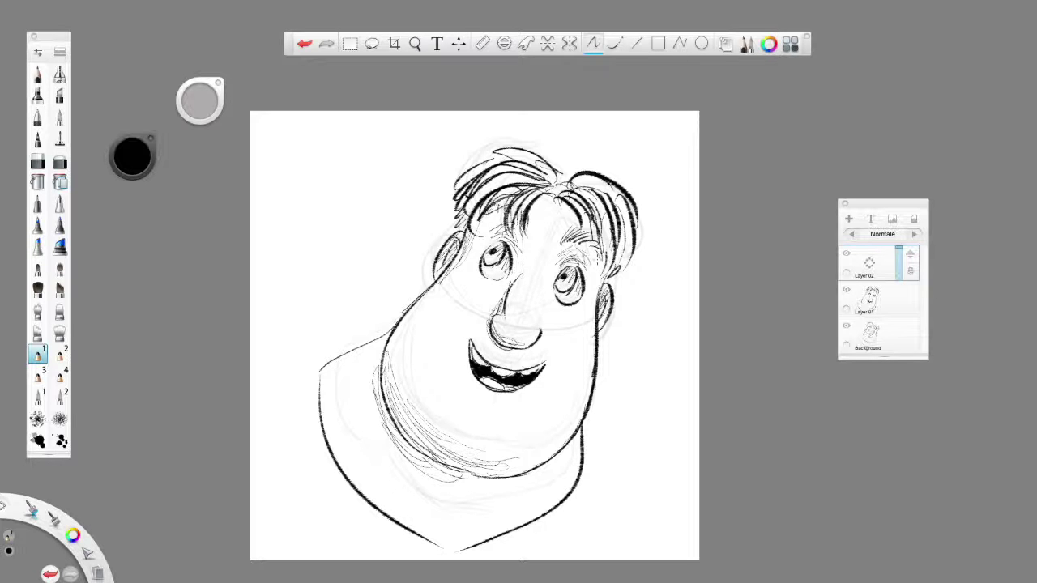
Draw a smile crease beside the right-hand mouth corner and dot freckles on both cheeks
drag(541, 332, 554, 375)
click(557, 323)
click(558, 331)
click(564, 330)
click(565, 341)
click(568, 322)
click(571, 327)
click(575, 327)
click(581, 325)
click(458, 304)
click(458, 279)
click(462, 286)
Extend the hatching across the left-hand cheek and chin, and add fine strands to the top of the hair
drag(434, 283, 398, 349)
mouse_move(421, 301)
mouse_down()
mouse_move(404, 384)
mouse_move(392, 387)
mouse_up()
drag(403, 330, 447, 436)
mouse_move(415, 404)
mouse_down()
mouse_move(467, 448)
mouse_move(532, 459)
mouse_up()
drag(543, 173, 500, 159)
drag(532, 168, 495, 163)
Switch to white with the pencil and add a small highlight in the left-hand pupil
drag(132, 156, 132, 91)
click(39, 74)
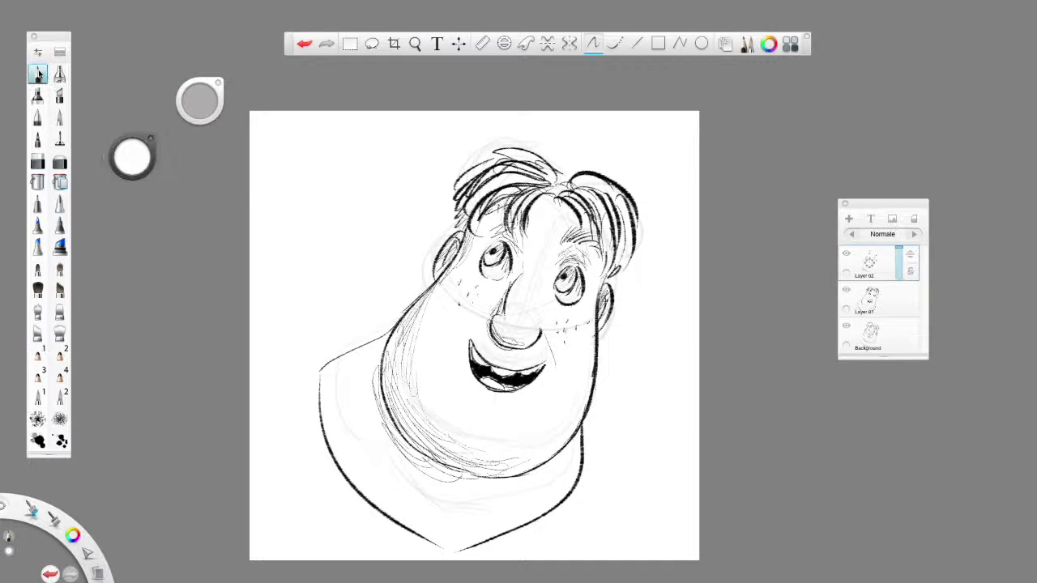
drag(493, 250, 494, 252)
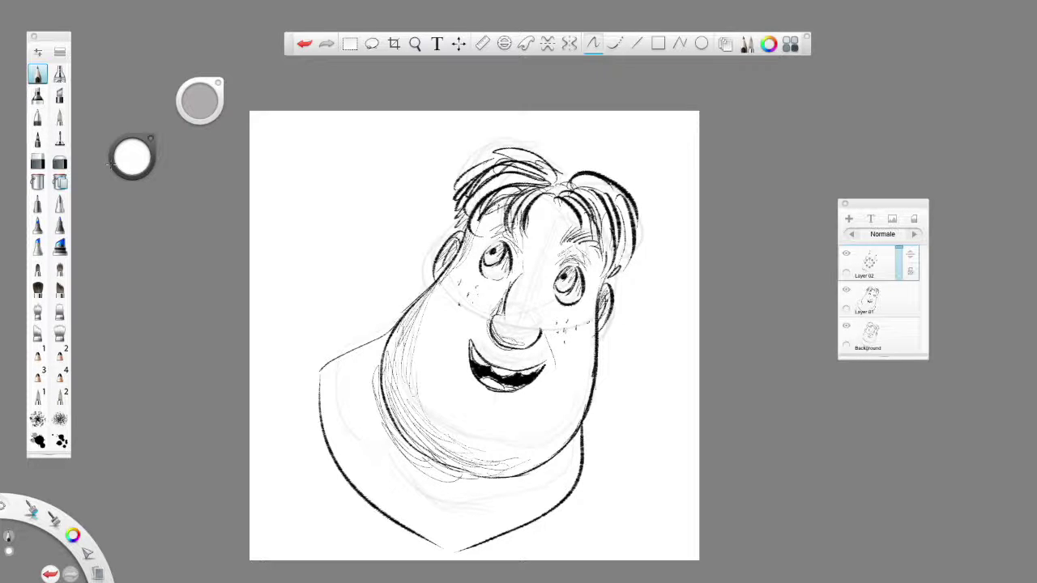
Return to black with textured brush 1, thicken the right-hand hair and both sideburns, and darken the nose's shading
drag(132, 156, 132, 153)
click(38, 354)
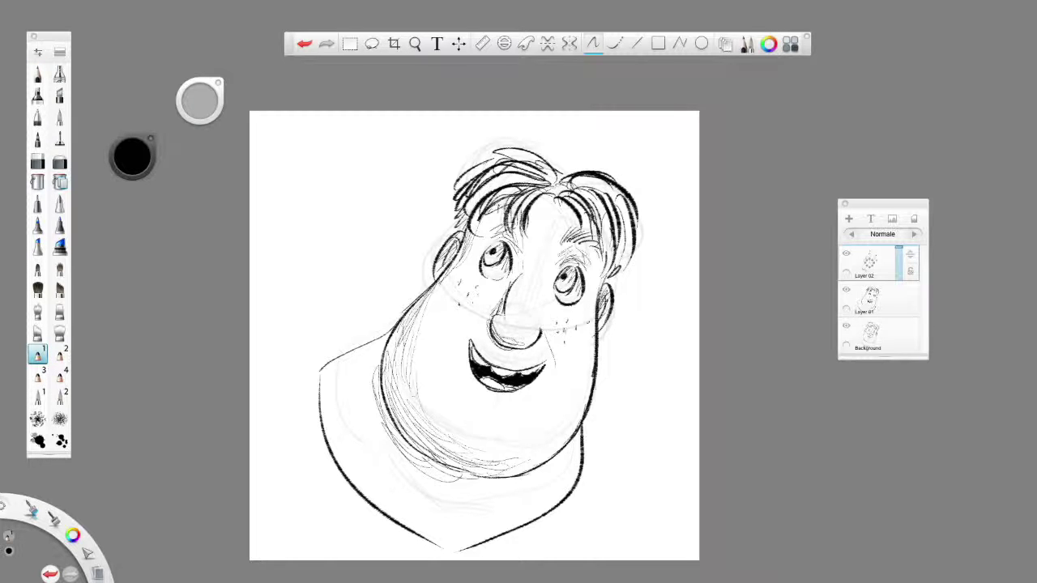
drag(599, 170, 630, 198)
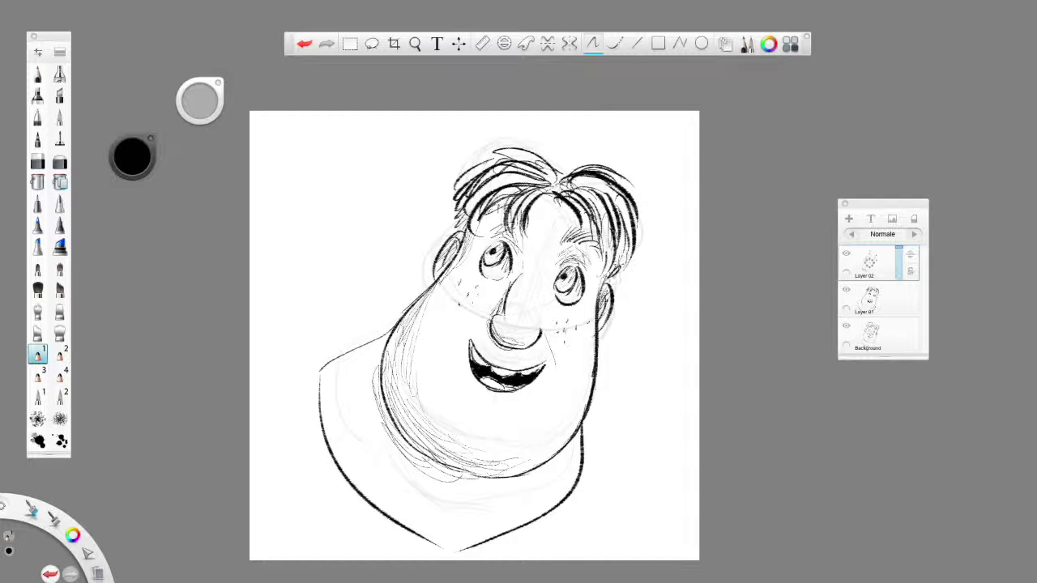
drag(621, 212, 611, 284)
drag(465, 212, 457, 236)
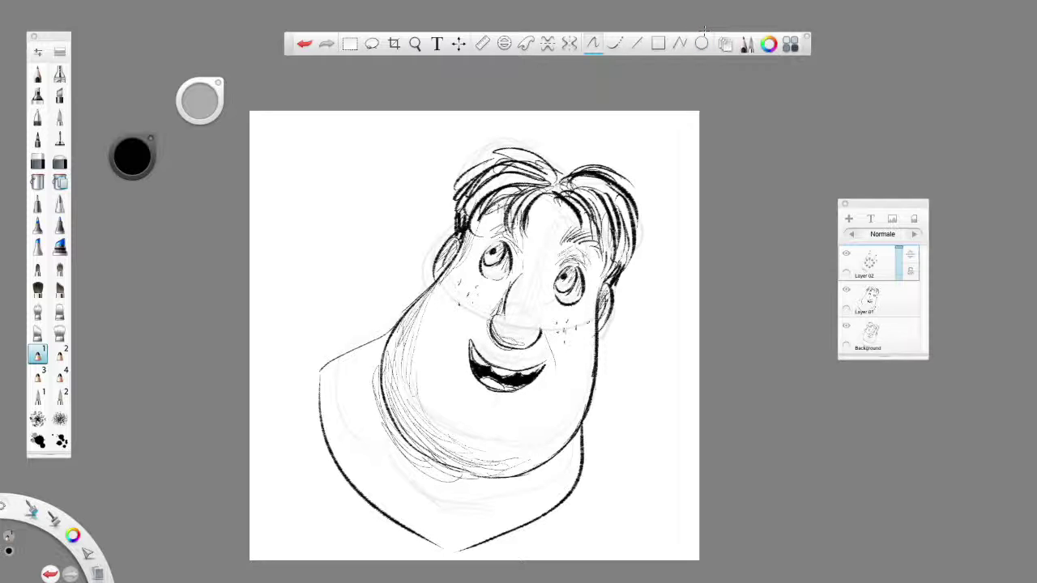
drag(494, 330, 504, 343)
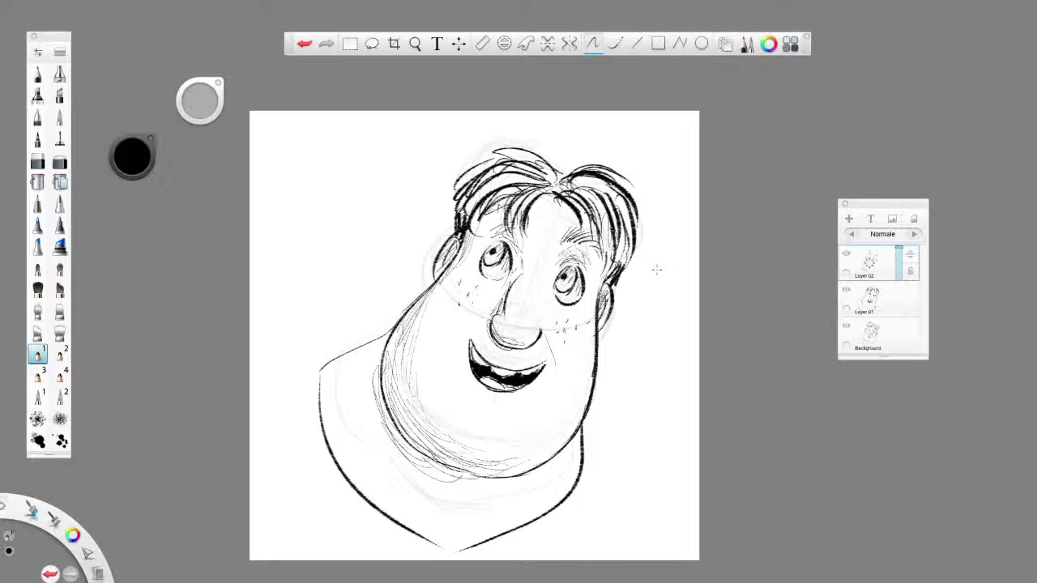